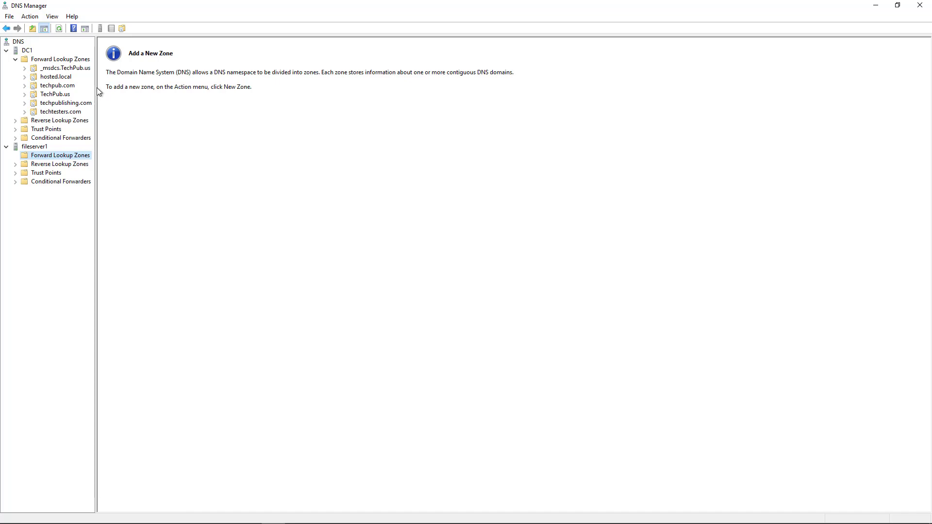
click(79, 103)
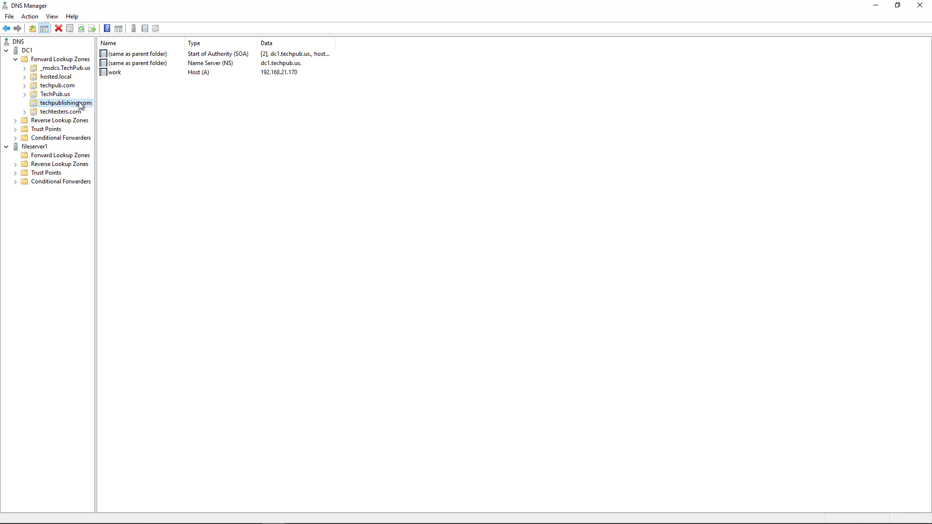
In techpublishing.com's properties, restrict zone transfers to 'Only to the following servers' after reviewing the Name Servers list.
right_click(81, 105)
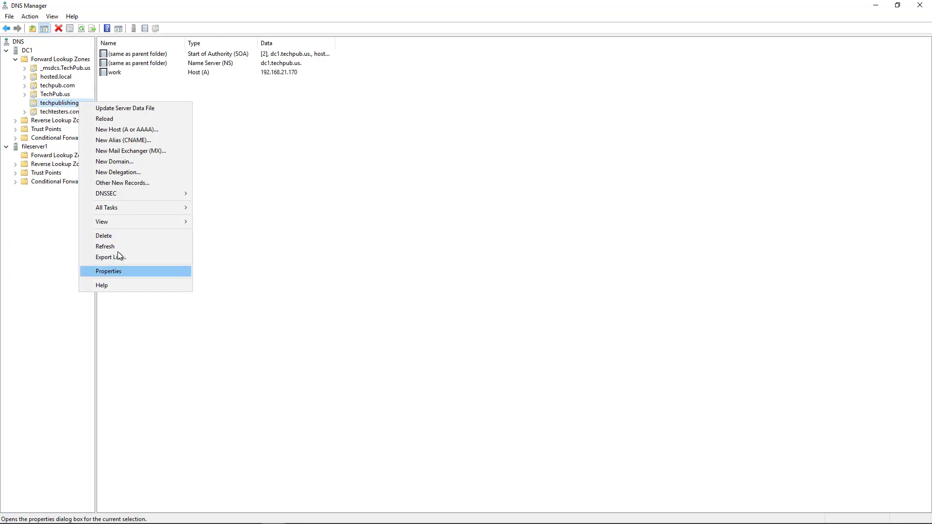
click(109, 271)
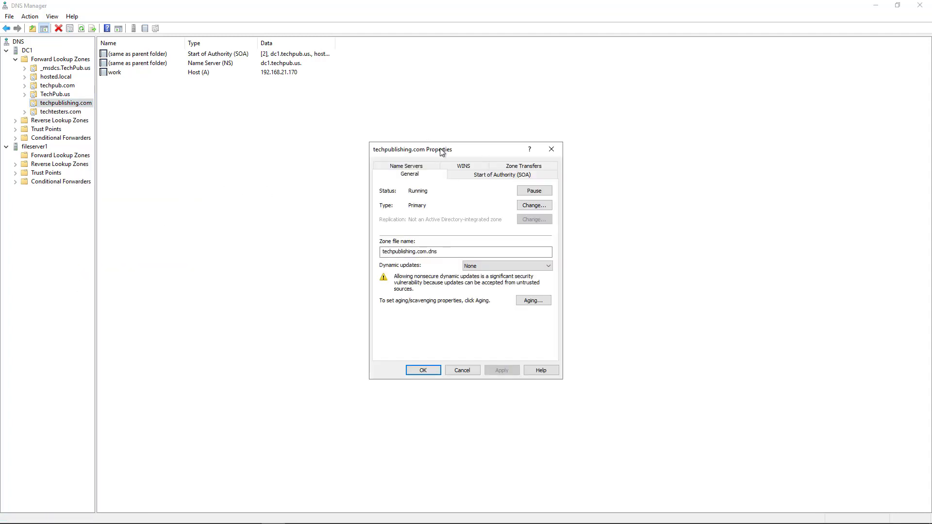
click(506, 166)
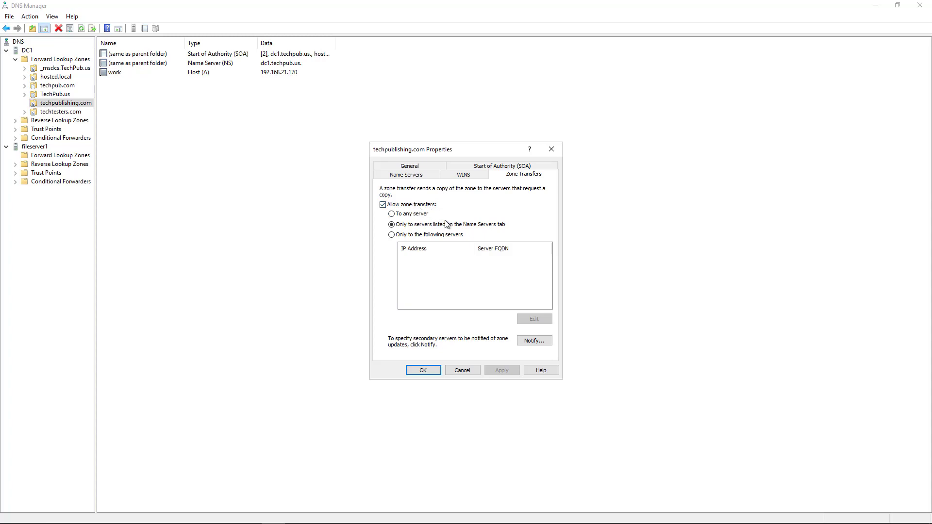
click(424, 217)
click(425, 224)
click(421, 175)
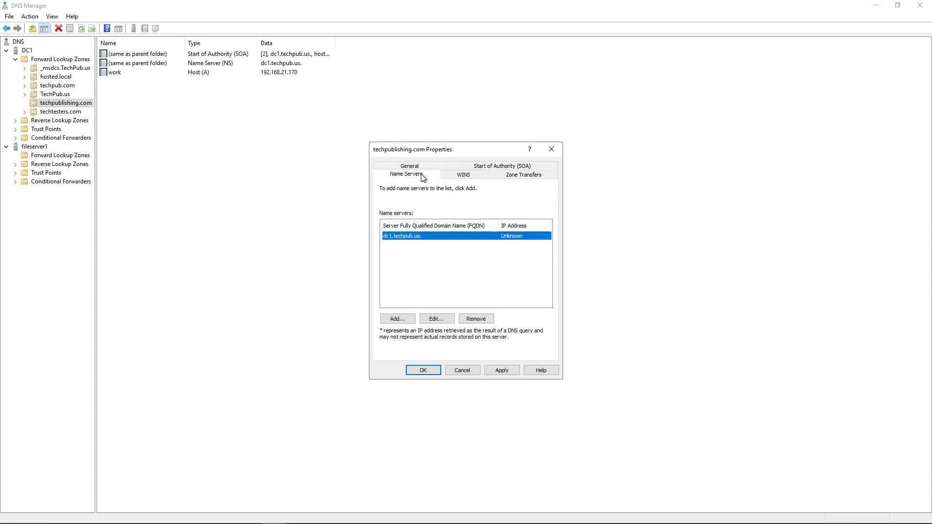
click(512, 176)
click(428, 235)
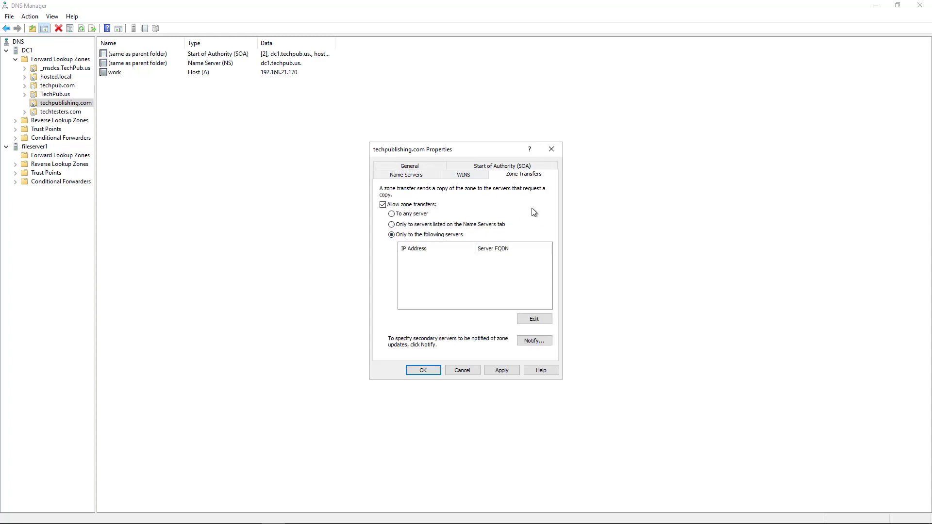
Add 192.168.21.114 (FileServer1) to the allowed transfer servers, then apply and close the properties.
click(536, 318)
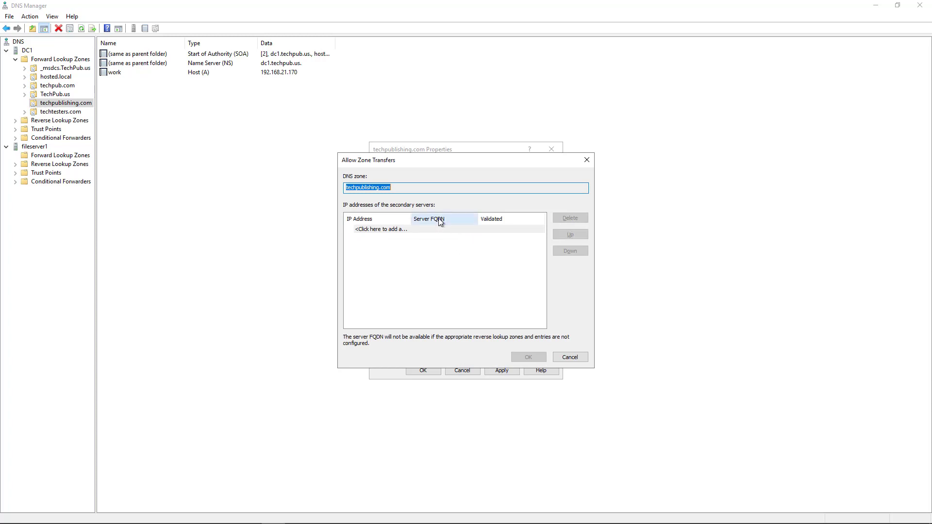
click(394, 229)
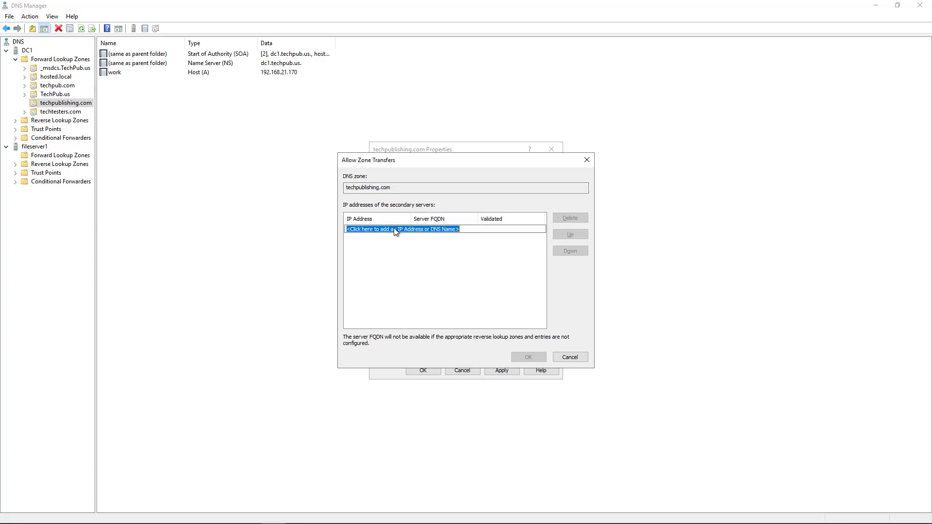
text(192)
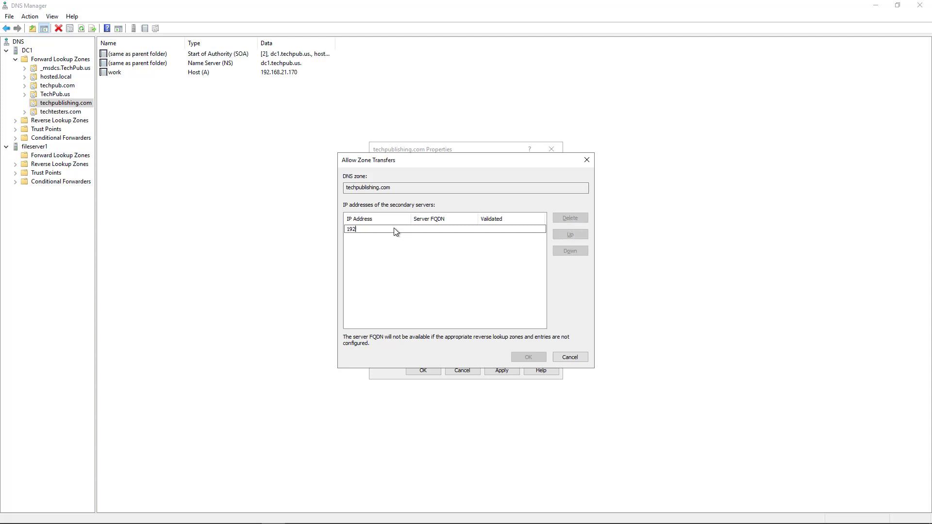
text(.168.21.114)
click(464, 271)
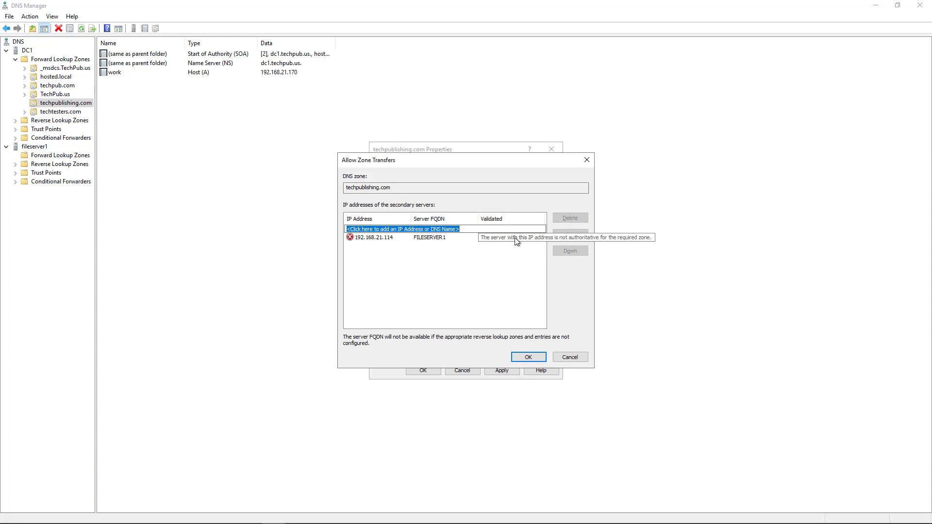
click(528, 357)
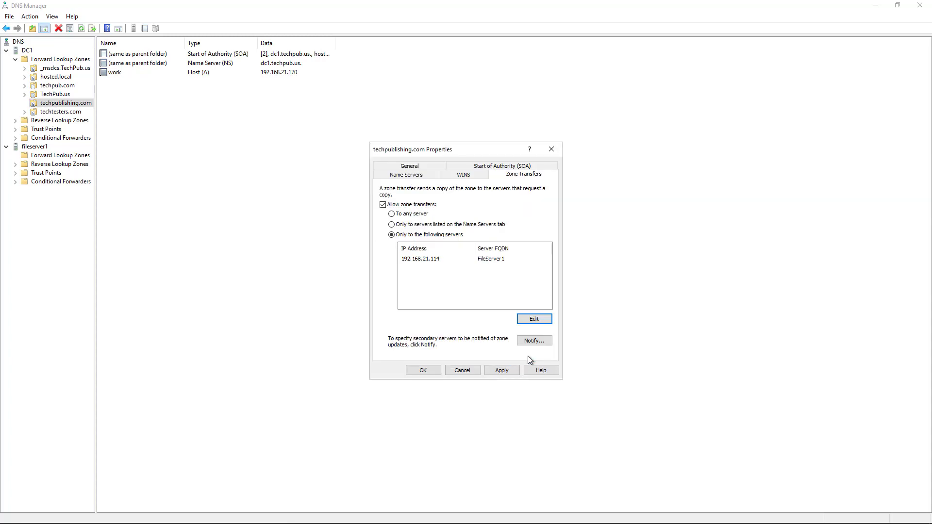
click(502, 370)
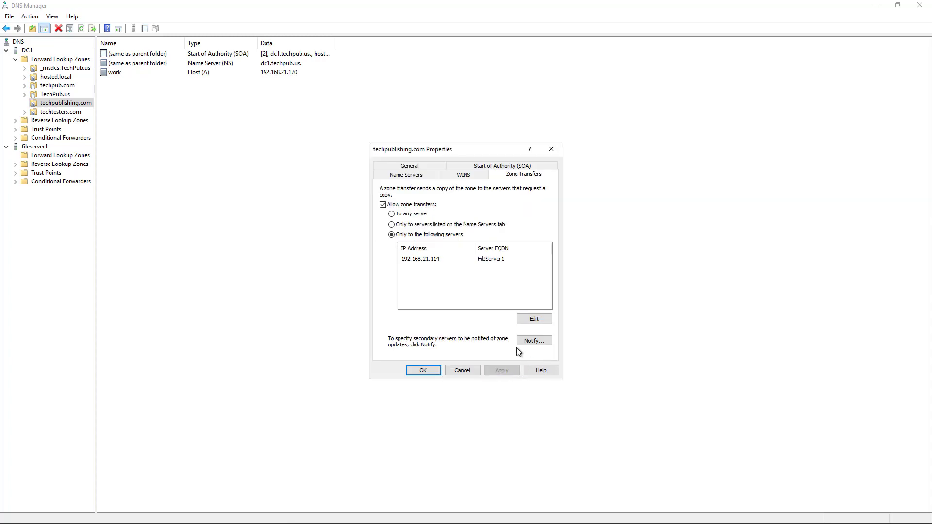
click(416, 371)
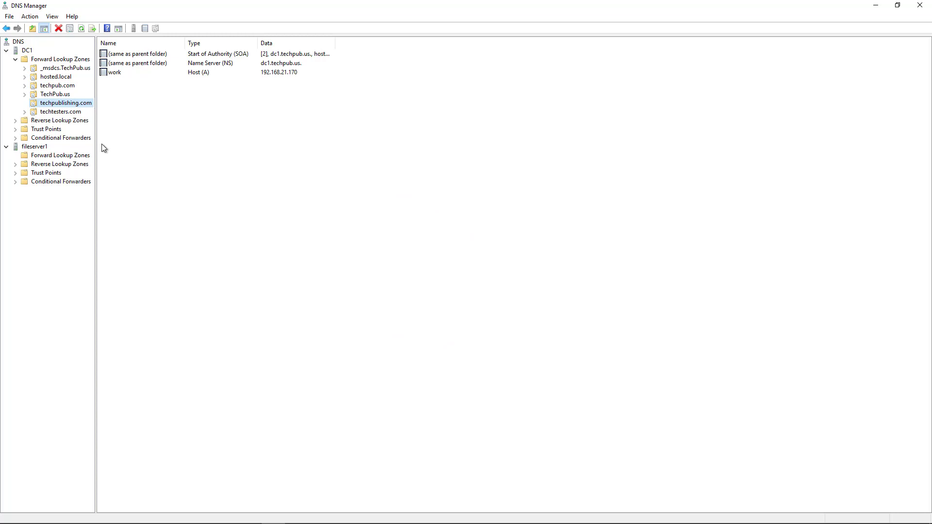
Launch the New Zone Wizard on fileserver1's Forward Lookup Zones and choose a Secondary zone.
click(49, 156)
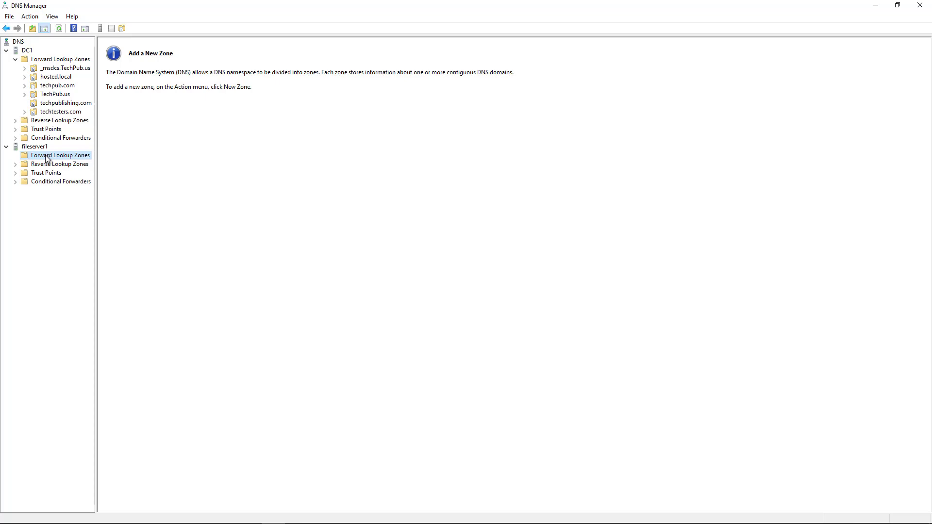
right_click(48, 158)
click(57, 161)
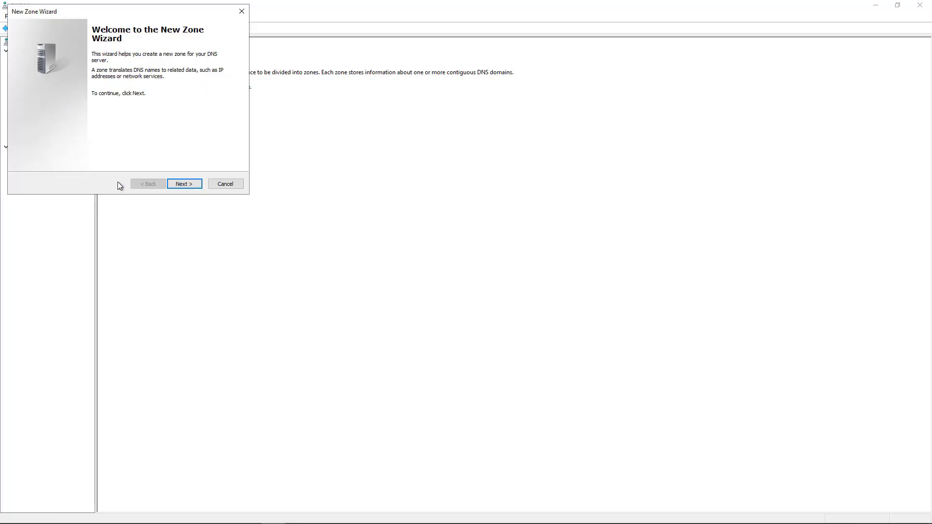
drag(143, 11, 401, 100)
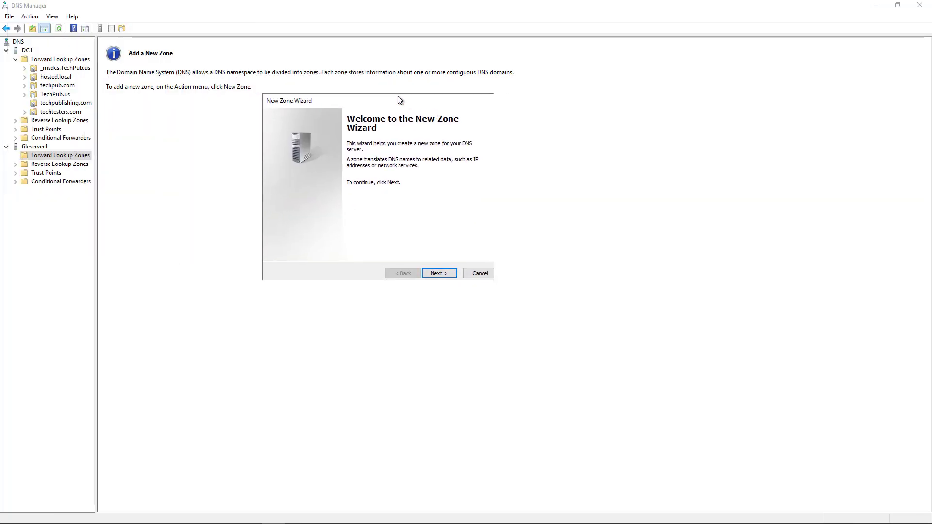
click(434, 274)
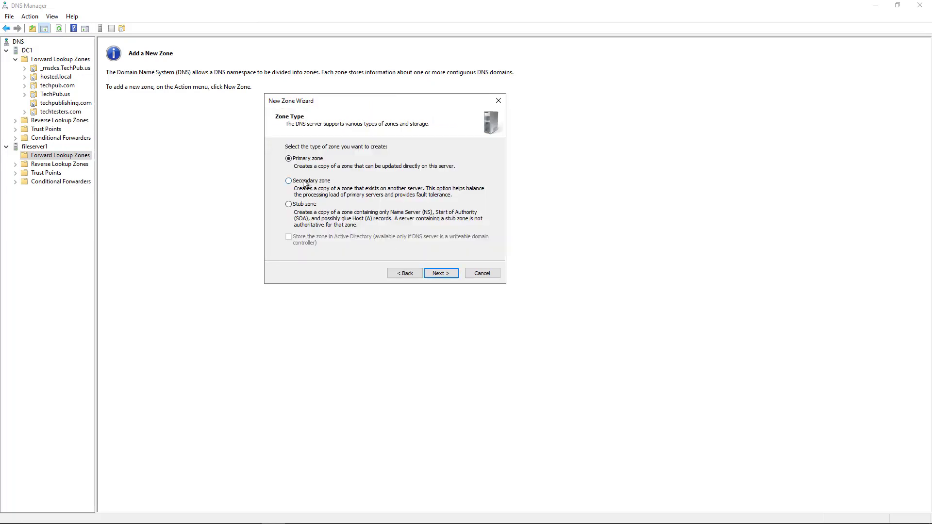
click(441, 273)
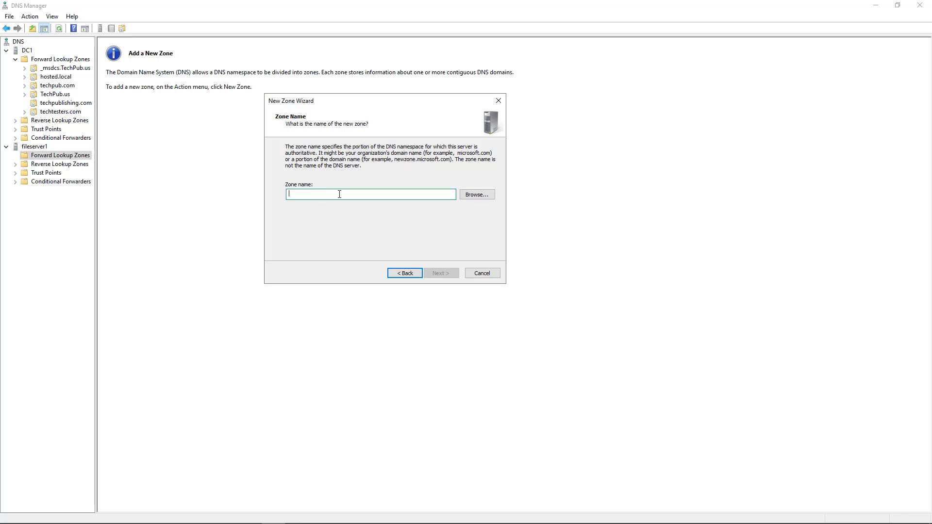
Name the zone techpublishing.com, set master server 192.168.21.110, and finish the wizard.
text(techpublishing.com)
click(436, 272)
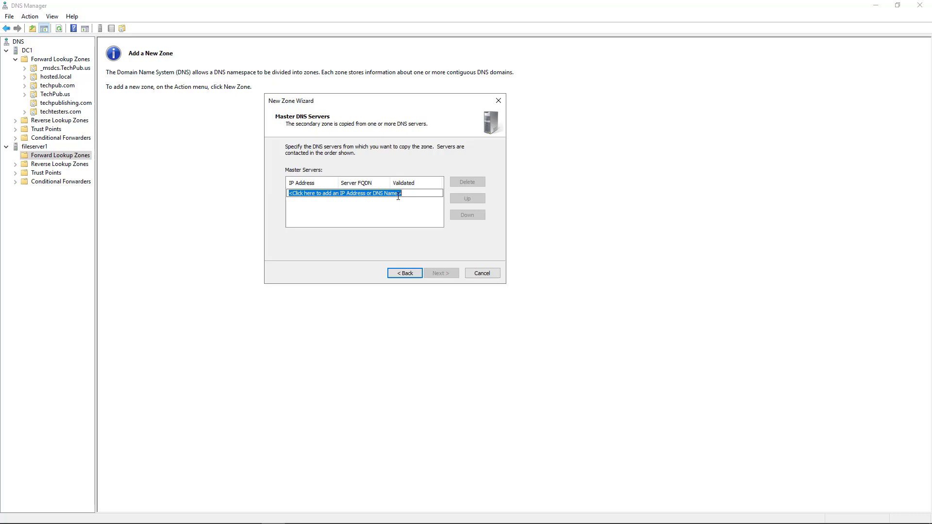
text(192.168.2)
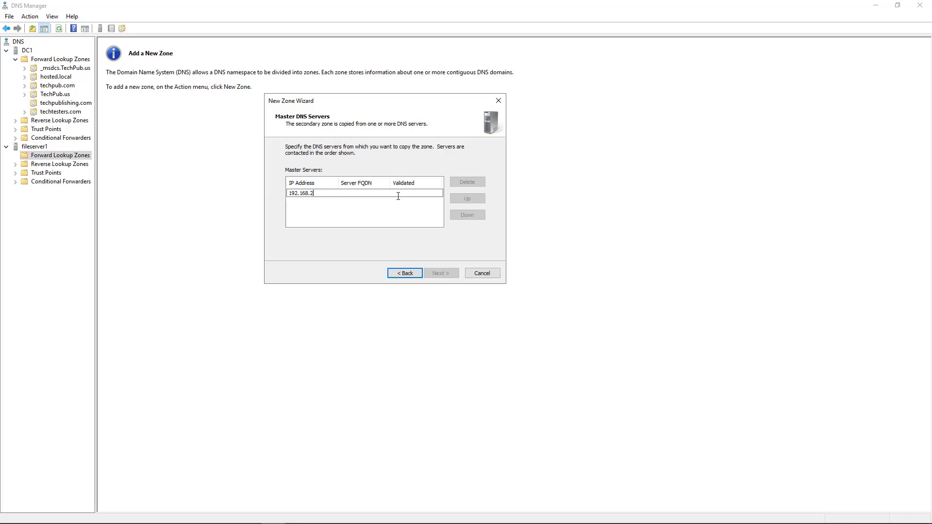
text(1.110)
key(Return)
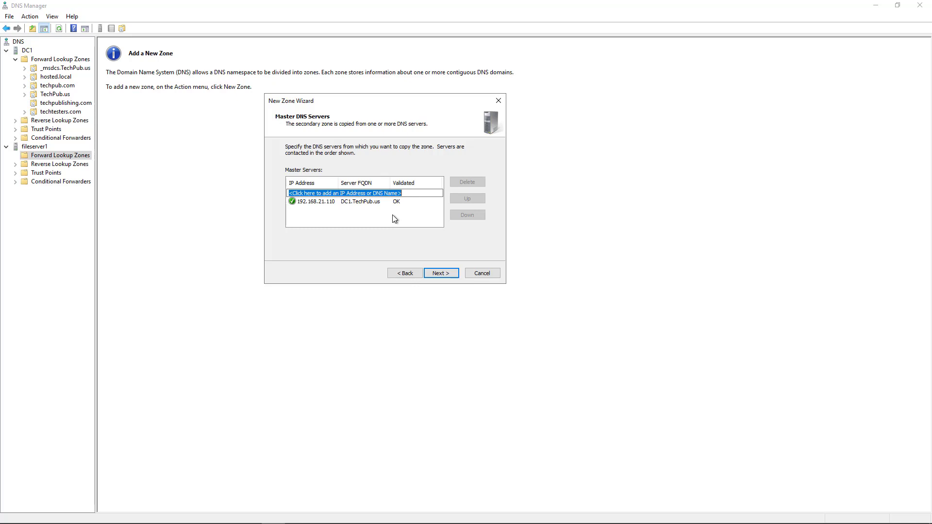
click(441, 274)
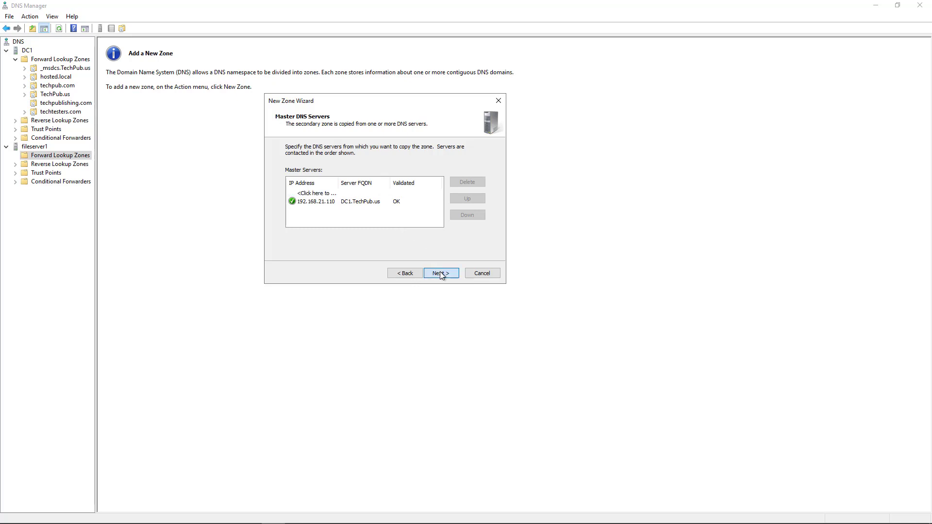
click(441, 273)
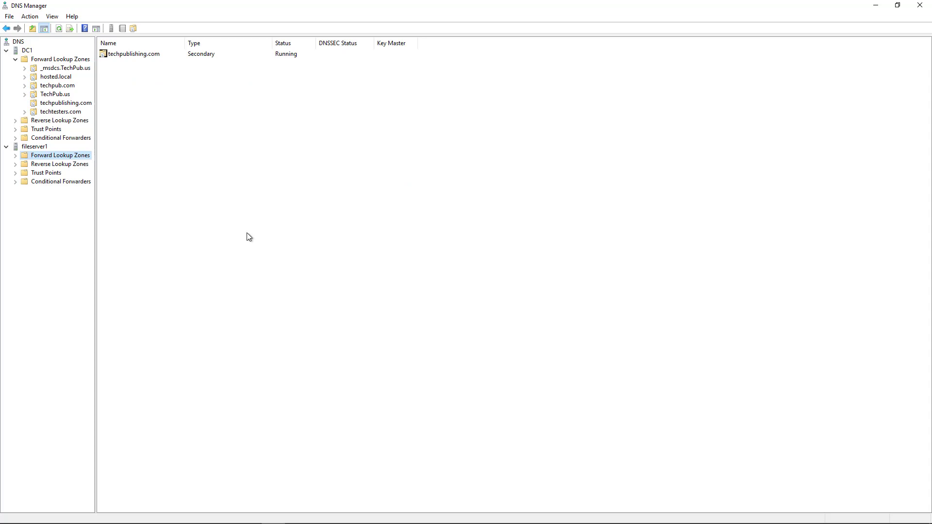
Expand fileserver1's Forward Lookup Zones and bring up the actions for the unloaded techpublishing.com zone.
double_click(68, 156)
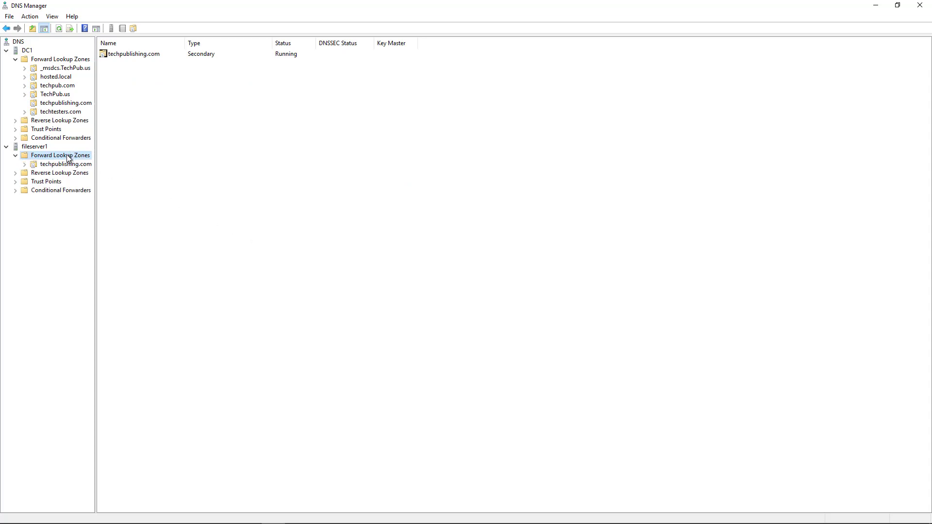
click(68, 165)
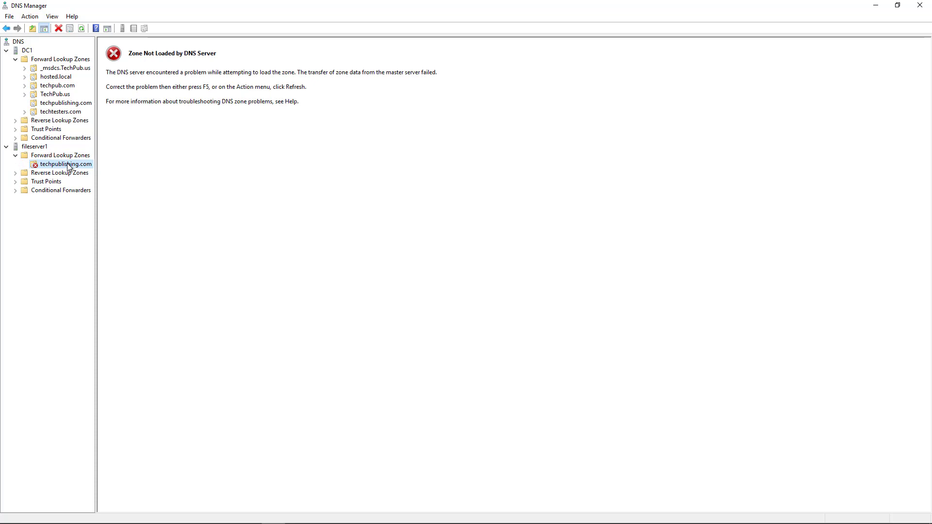
right_click(68, 165)
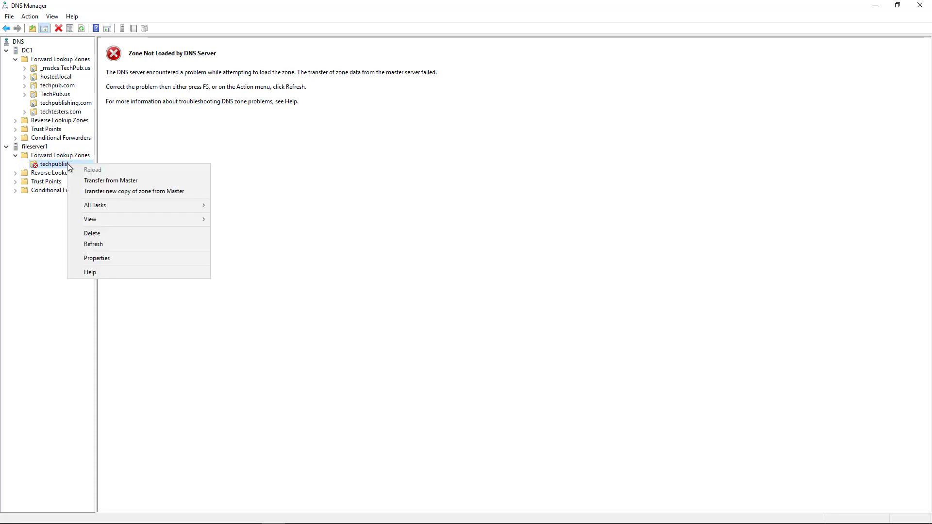
Transfer a new copy of techpublishing.com from the master server.
click(99, 191)
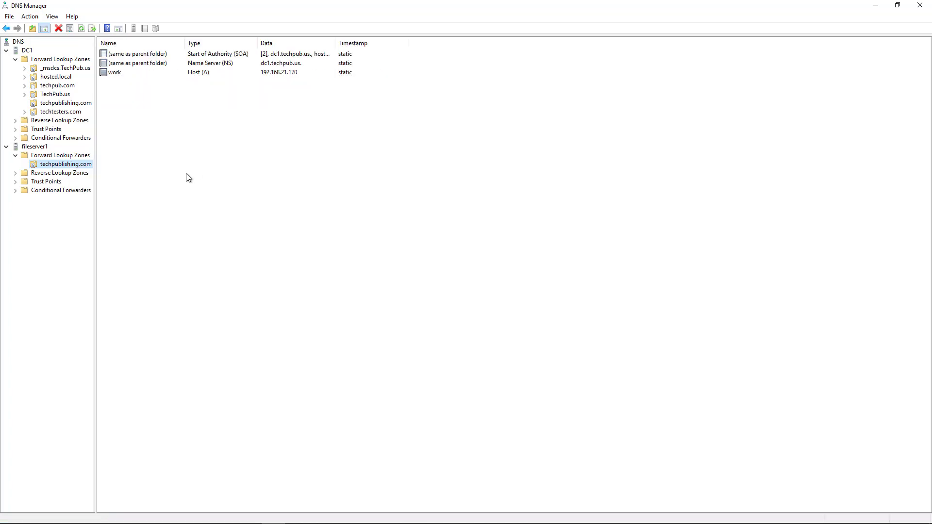